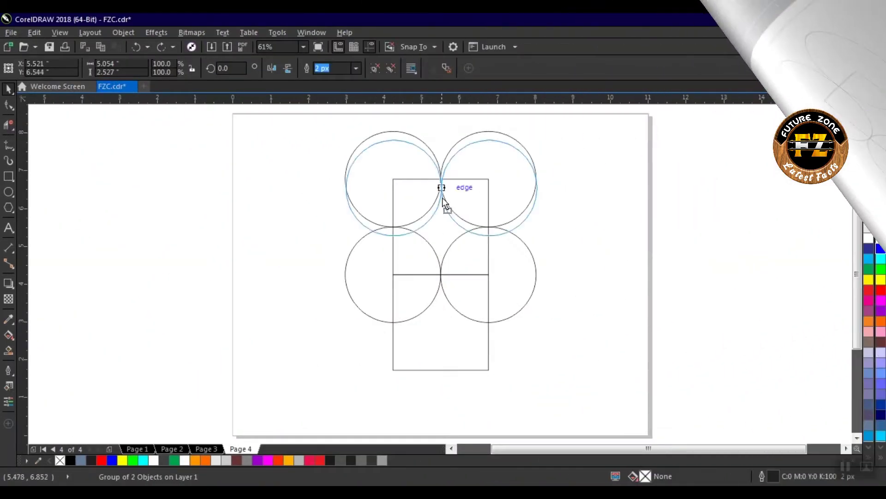
Copy the top circle pair onto the lower square's bottom edge and remove the inner segments between the middle circles with Virtual Segment Delete
left_click_drag(443, 199, 444, 370)
left_click(578, 220)
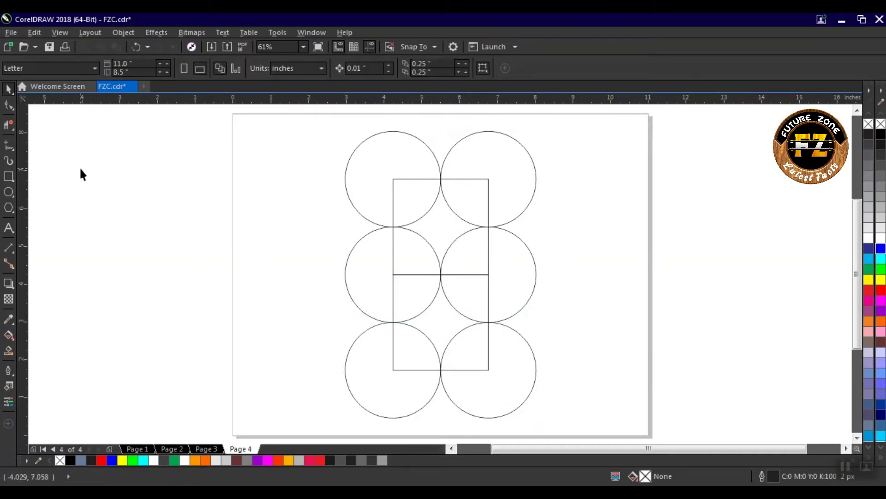
left_click(10, 125)
left_click_drag(390, 261, 507, 286)
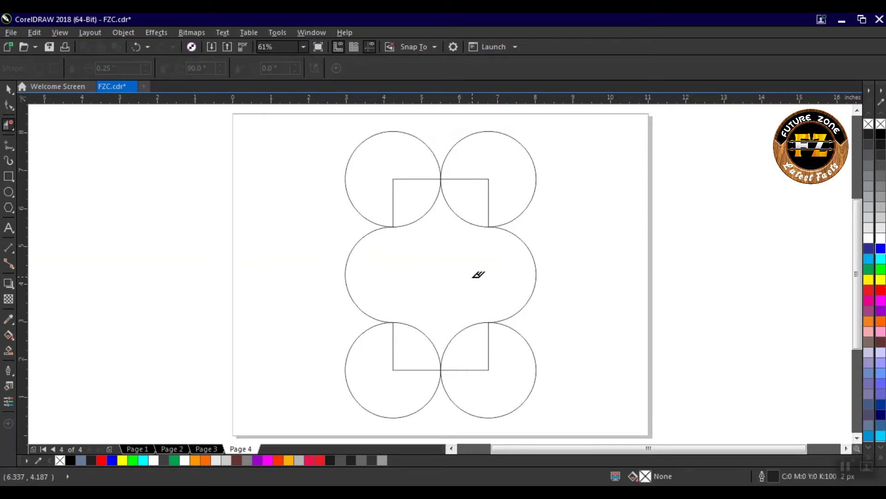
key("space")
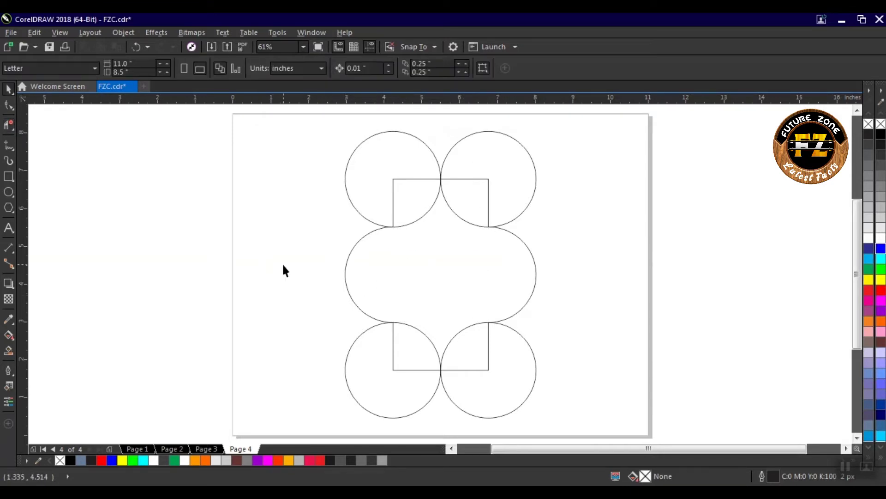
Group all the circles and squares on the page into one object
key("ctrl+a")
right_click(384, 185)
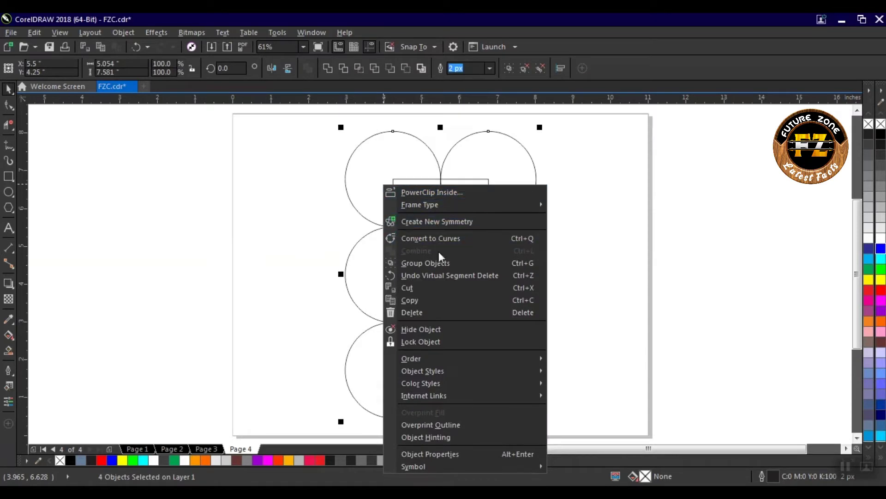
left_click(488, 262)
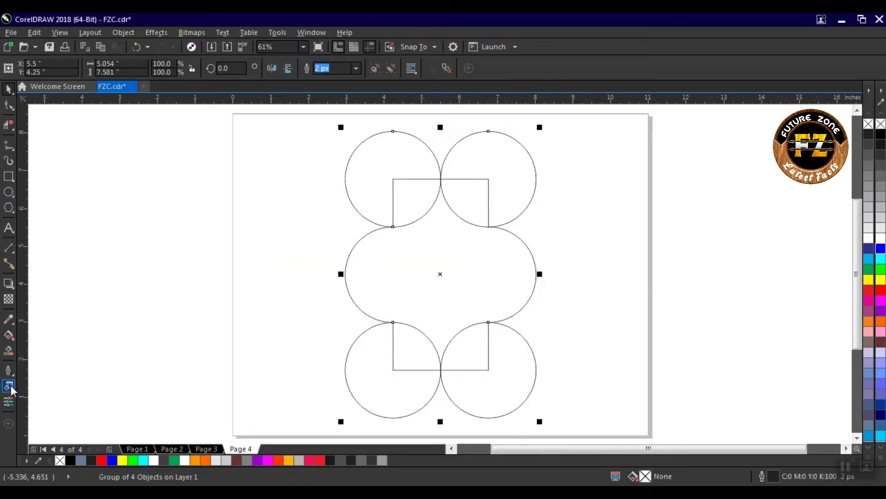
Draw a straight horizontal line across the middle shape, from its left extreme to its right extreme
left_click(9, 146)
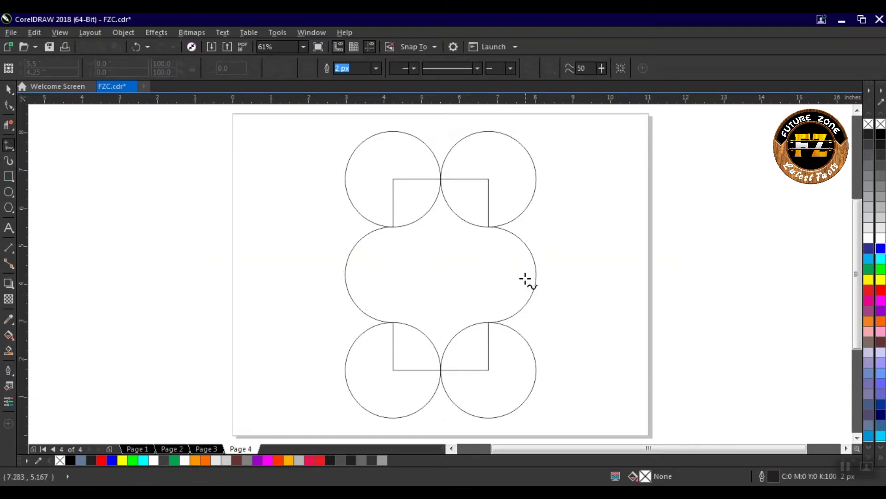
left_click(345, 274)
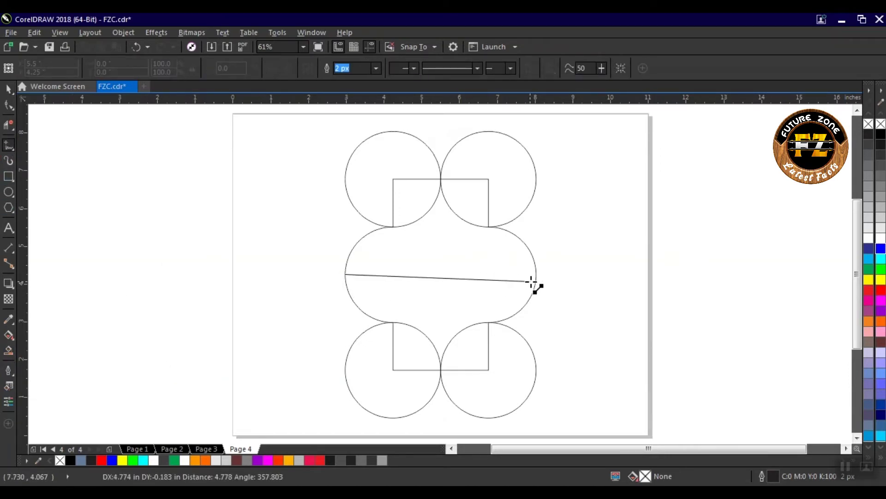
left_click(537, 274)
key("space")
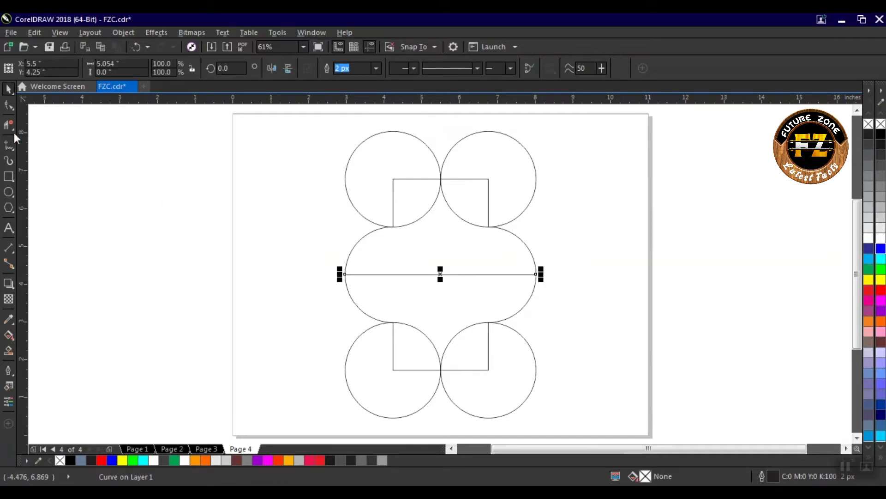
Convert the horizontal line to a curve and bend it into an S-wave, with its control handles at the upper and lower circle junctions
left_click(11, 107)
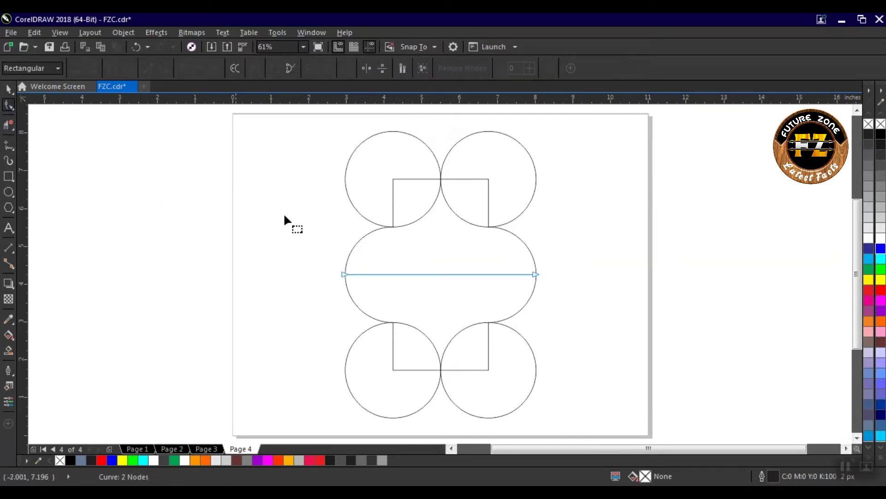
right_click(438, 273)
left_click(475, 323)
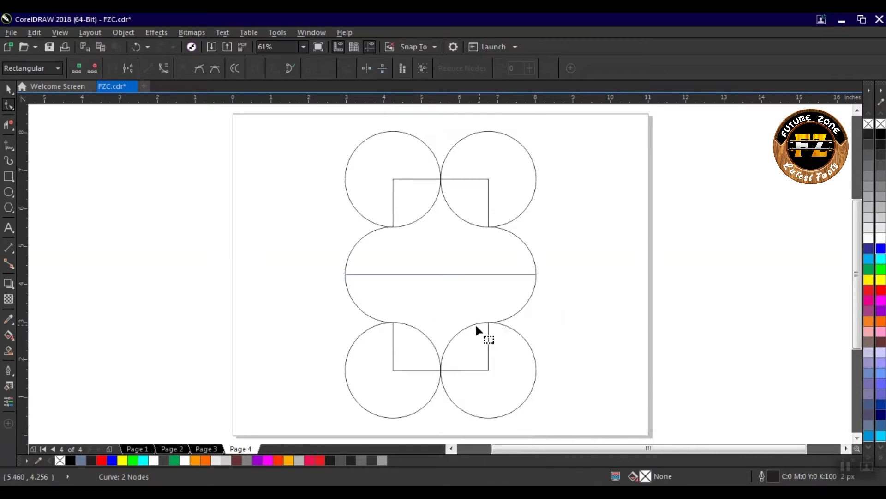
left_click_drag(406, 271, 441, 179)
left_click_drag(473, 275, 442, 369)
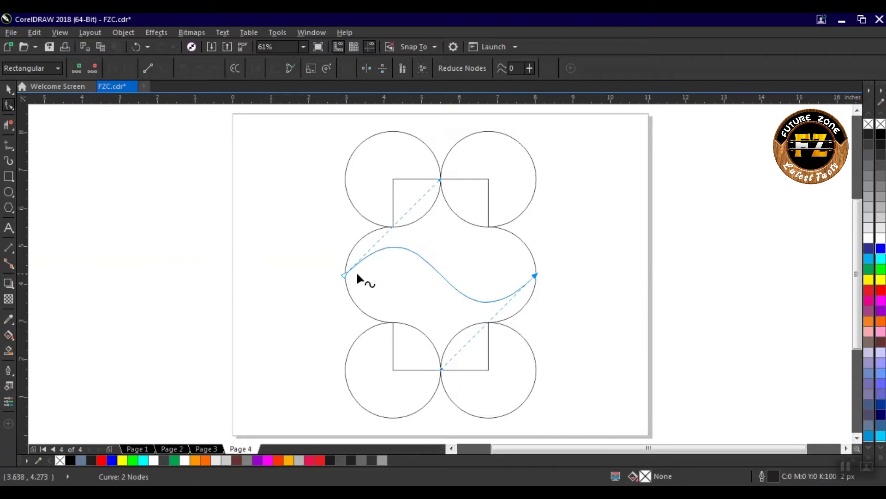
mouse_move(440, 180)
left_mouse_down()
mouse_move(447, 198)
mouse_move(443, 176)
left_mouse_up()
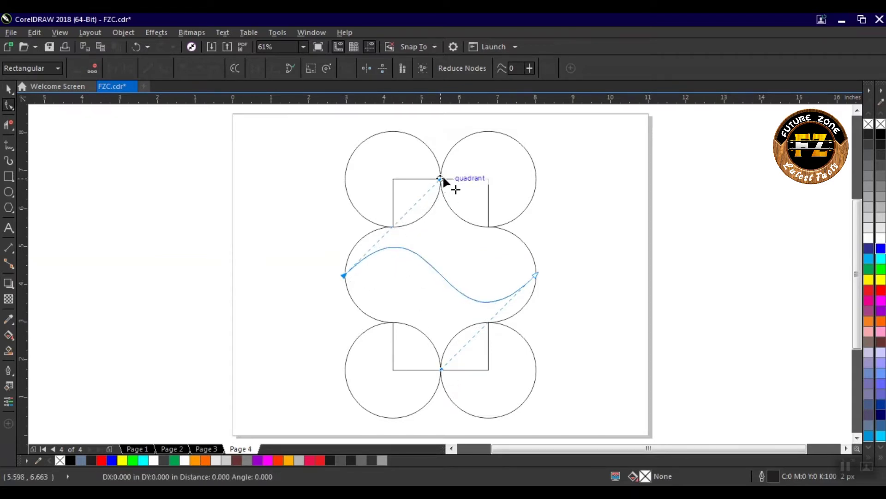
key("space")
left_click(267, 224)
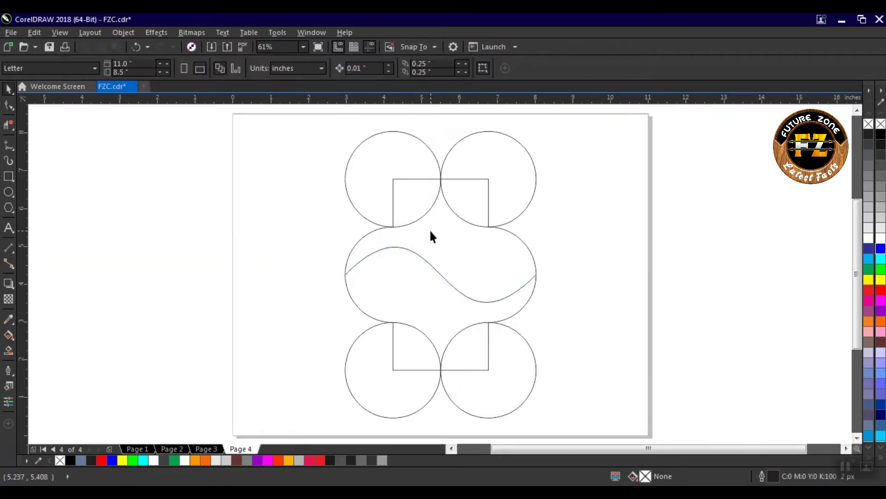
Group the wave curve with the circle-and-square outline
left_click(408, 222)
left_click(454, 284, "shift")
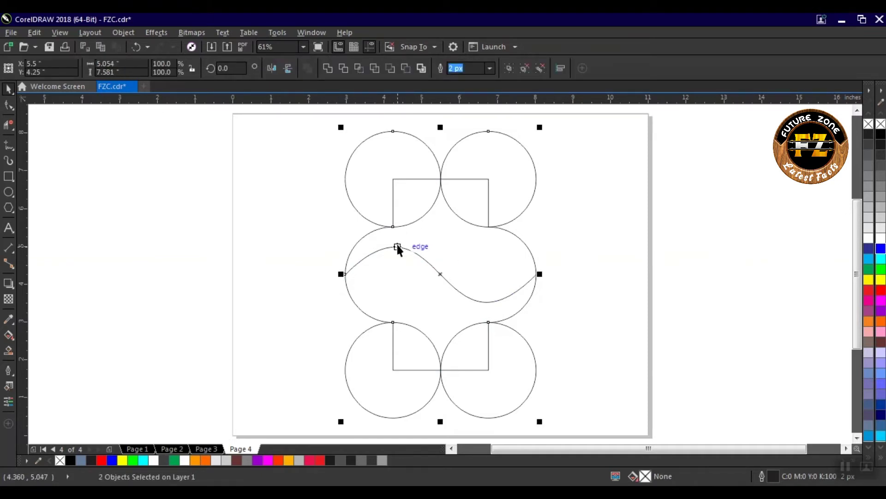
key("ctrl+g")
left_click(229, 260)
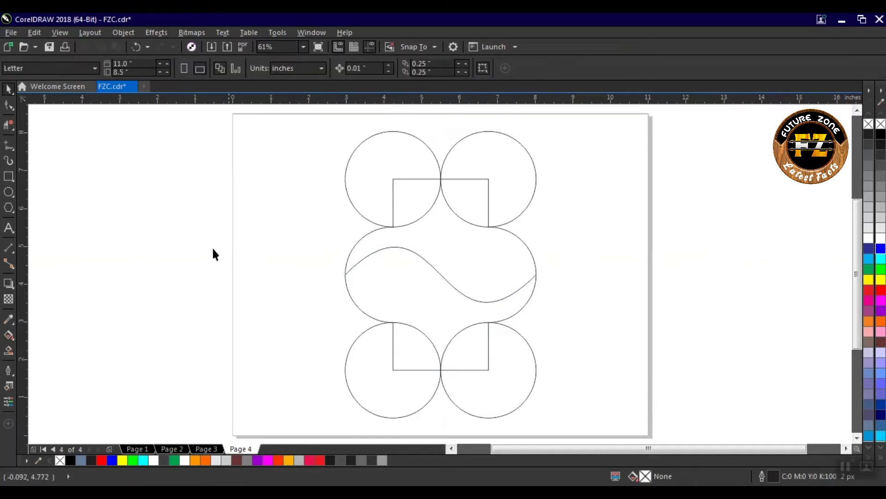
Create filled shapes below and above the wave with Smart Fill and delete the construction outline group
left_click(9, 352)
left_click(393, 311)
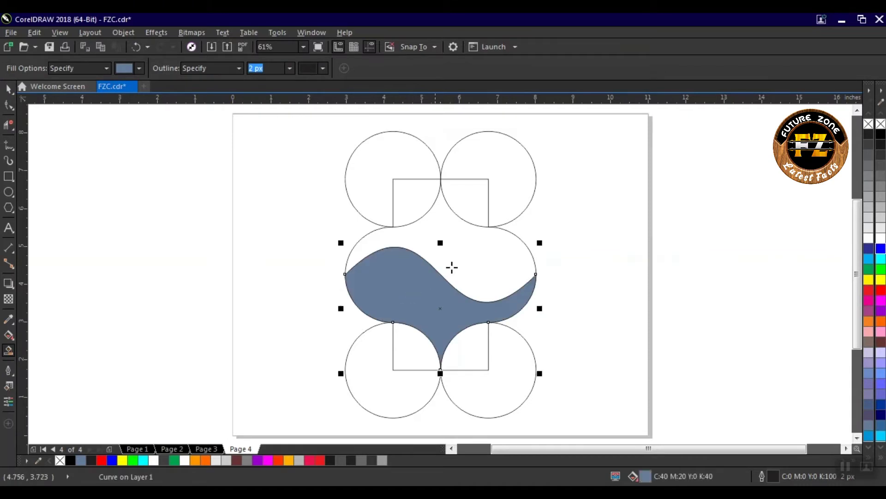
left_click(458, 257)
key("space")
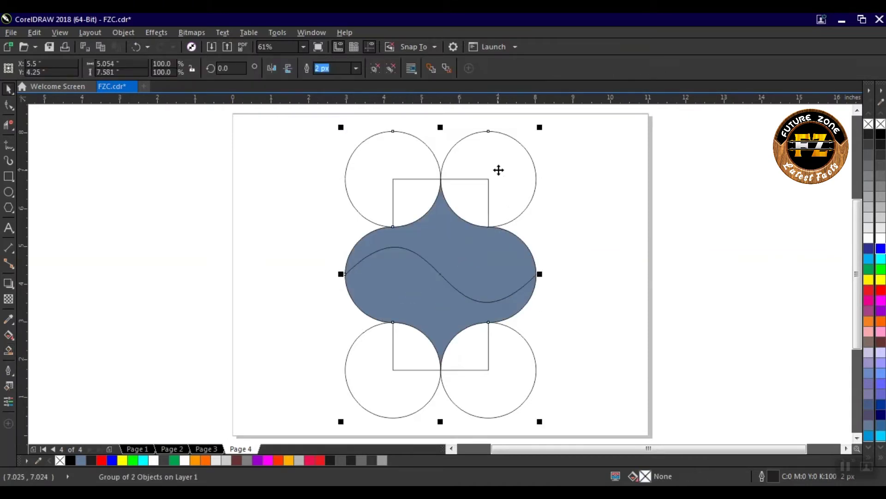
key("Delete")
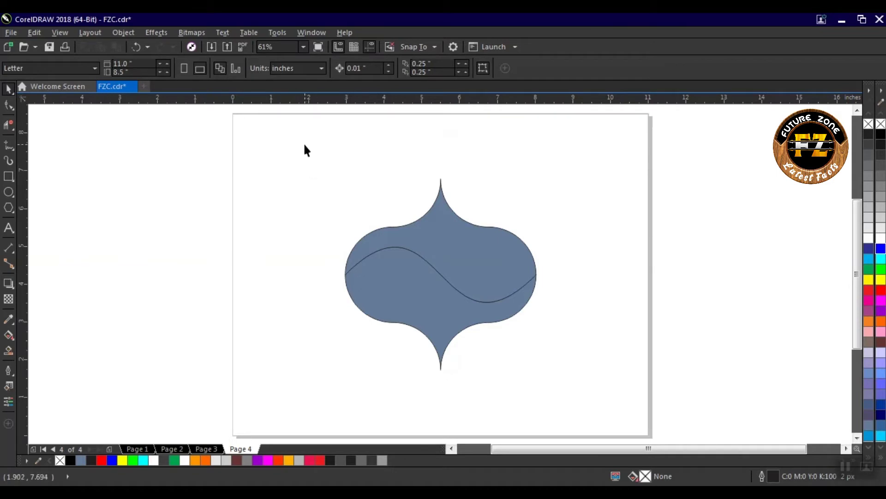
Apply a horizontal fountain fill from blue to cyan, left to right, to the upper shape
left_click(9, 336)
left_click_drag(345, 274, 536, 274)
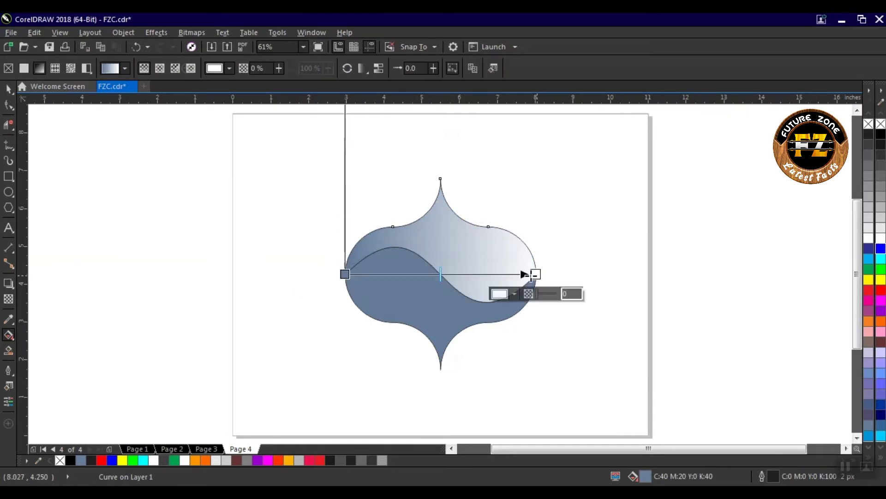
left_click(346, 274)
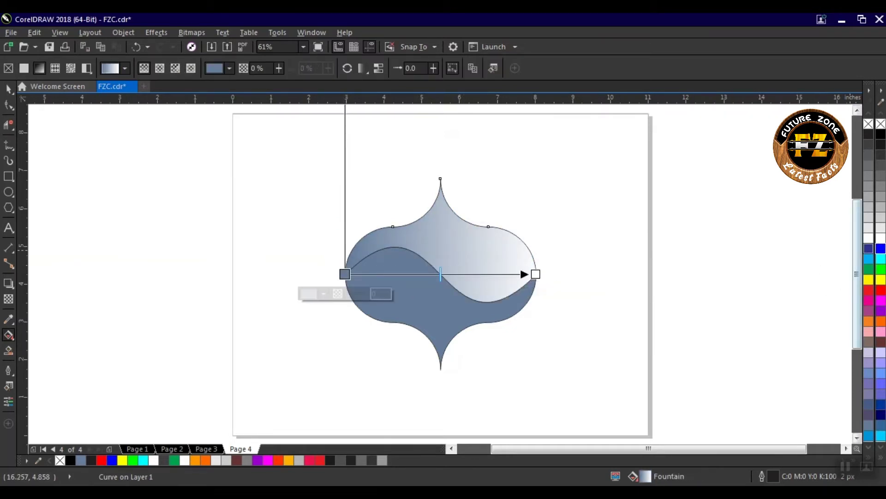
left_click(881, 248)
left_click(535, 274)
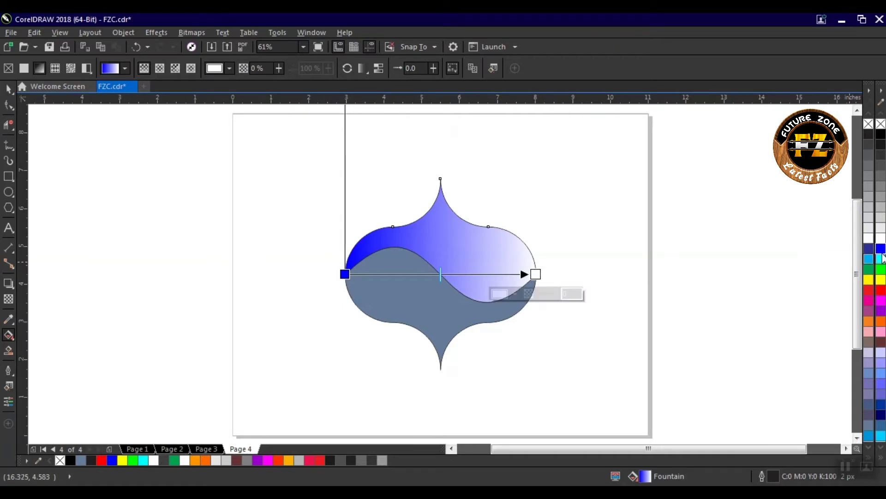
left_click(881, 259)
Apply a horizontal fountain fill from magenta to red, left to right, to the lower shape
left_click(434, 280)
left_click(442, 245)
left_click_drag(432, 297, 435, 300)
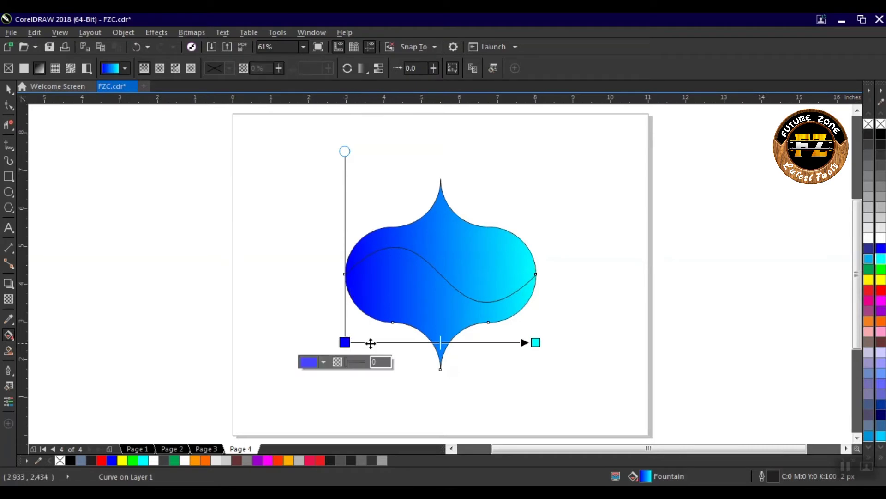
left_click(880, 300)
left_click(536, 342)
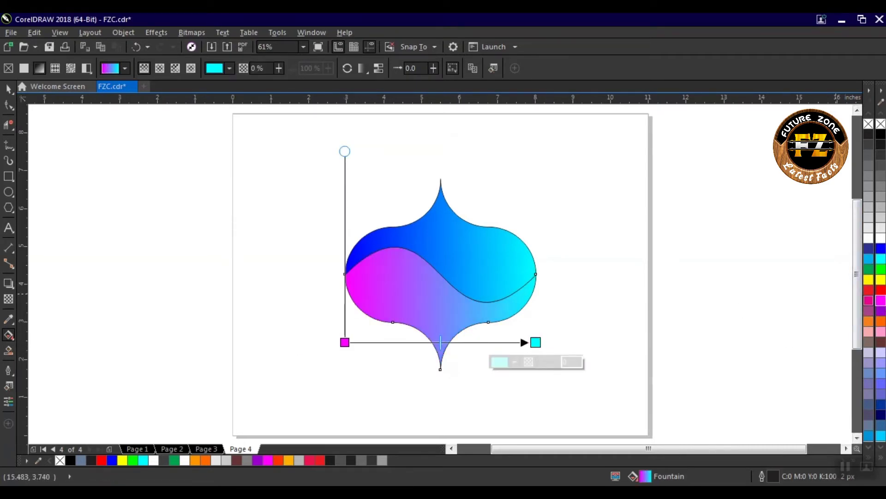
left_click(881, 289)
Remove the outline from both gradient shapes and group them
key("space")
left_click_drag(286, 166, 556, 388)
right_click(880, 125)
right_click(428, 247)
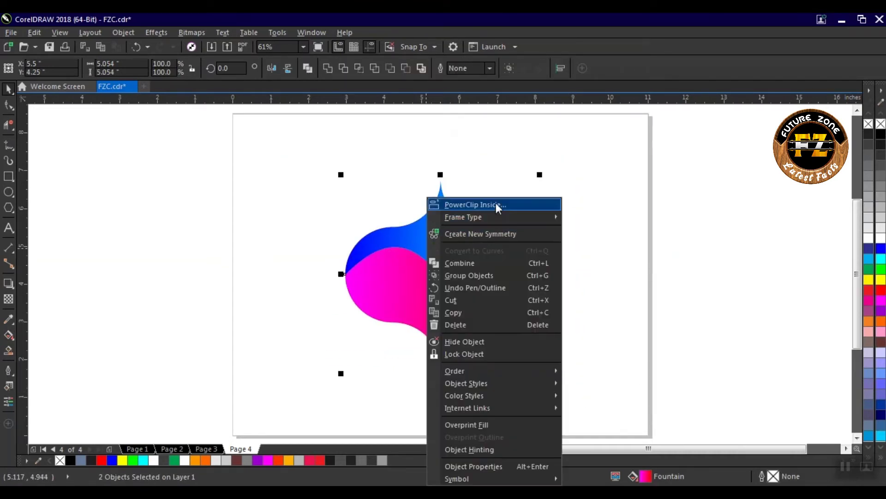
left_click(508, 275)
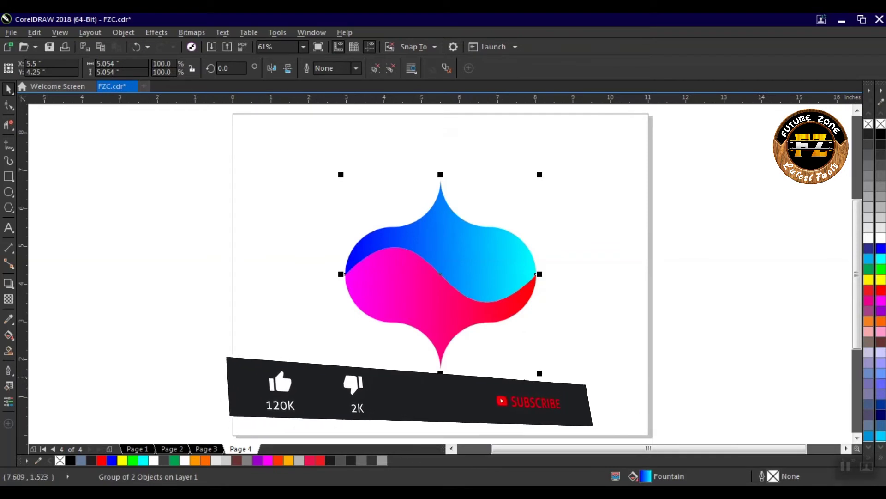
Scale the ornament to 50% and arrange it with a diagonally offset, interlocking duplicate in the page's upper-left corner
left_click_drag(540, 373, 441, 312)
left_click_drag(393, 228, 316, 204)
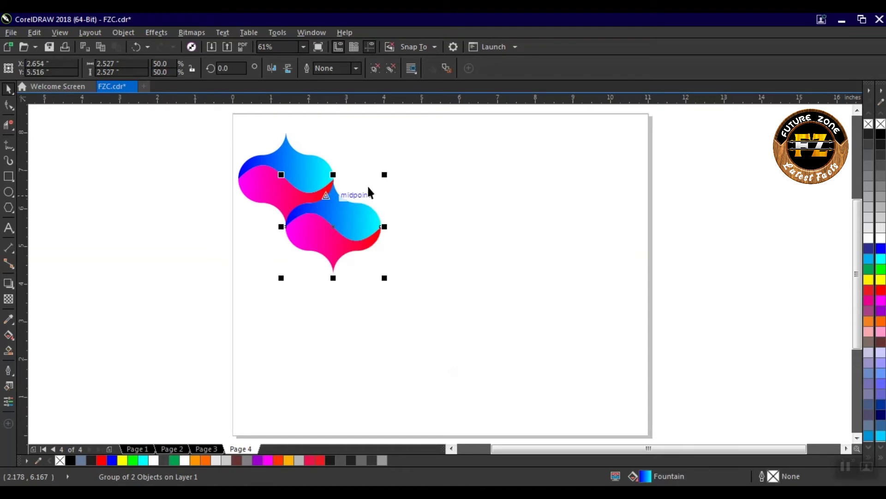
left_click(426, 156)
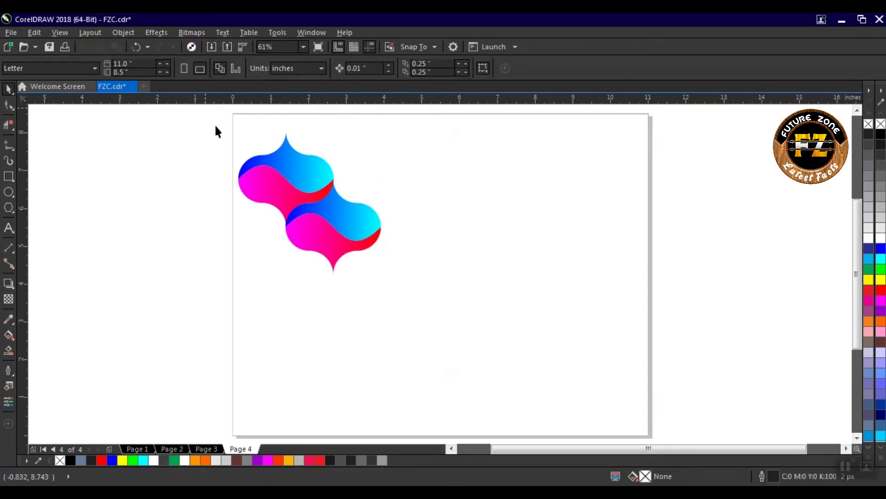
Group the two interlocking ornaments into one pair
left_click_drag(215, 124, 429, 316)
right_click(315, 196)
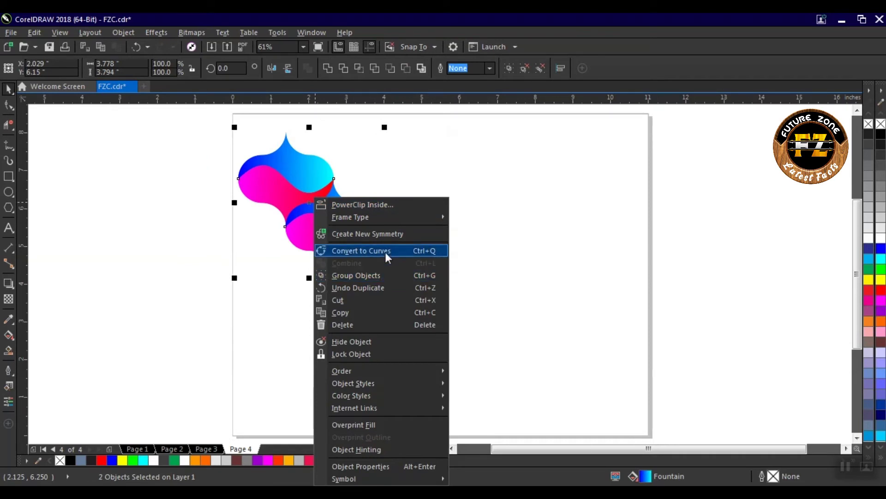
left_click(386, 275)
Duplicate the ornament pair directly to its right, snapping the copy's left node to the original's right node
left_click(259, 184)
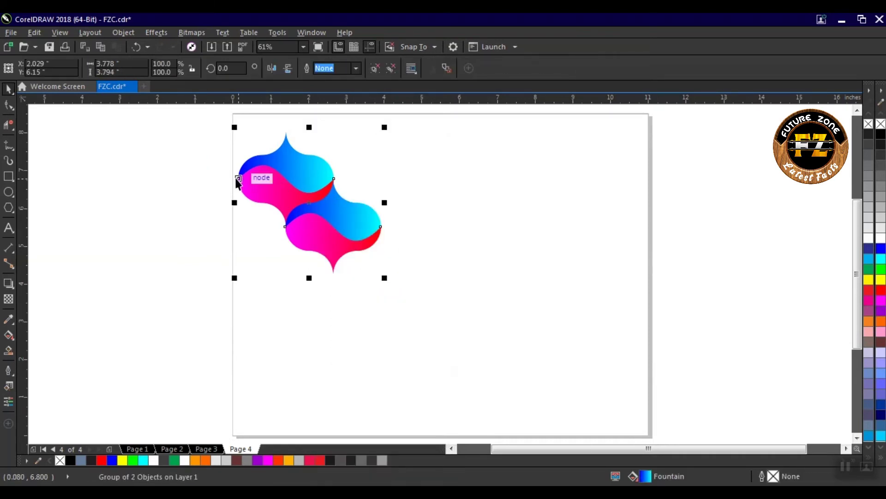
left_click_drag(239, 179, 333, 182)
right_click(334, 182)
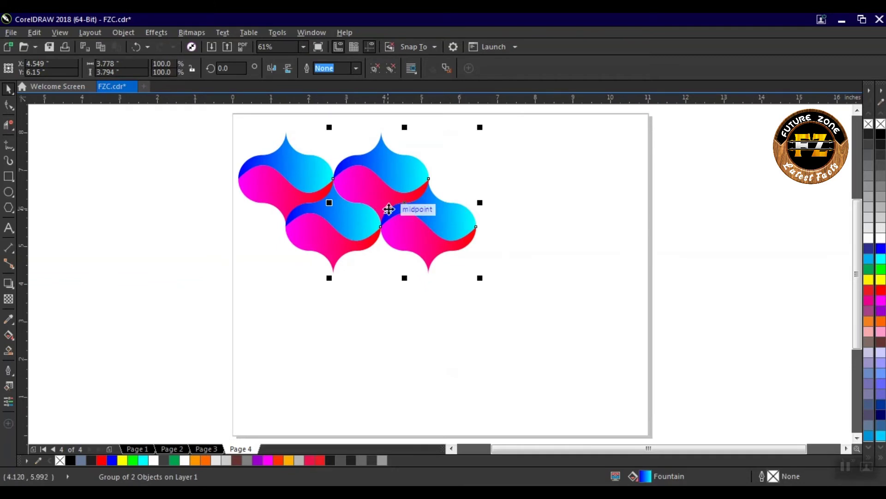
Repeat the duplication until the horizontal row contains 12 ornament pairs
key("ctrl+r")
key("ctrl+r")
key("ctrl+r")
key("ctrl+r")
key("ctrl+r")
key("ctrl+r")
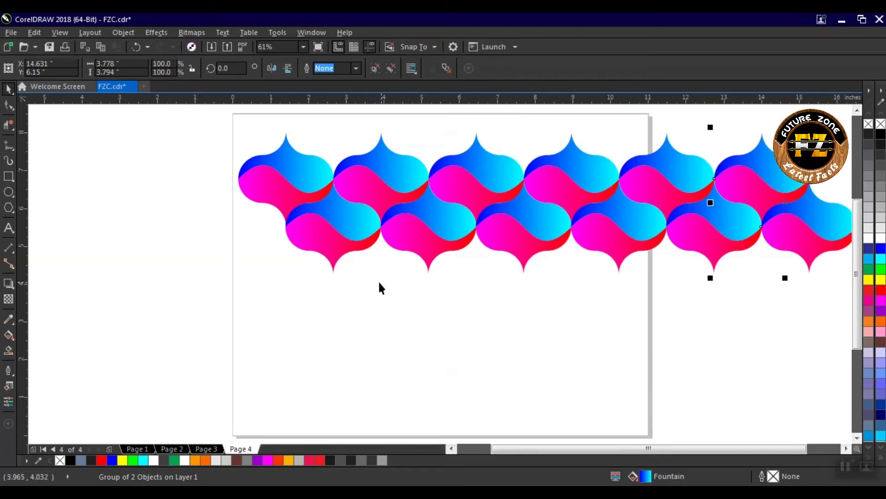
scroll(373, 265, "down", 4)
key("ctrl+r")
key("ctrl+r")
key("ctrl+r")
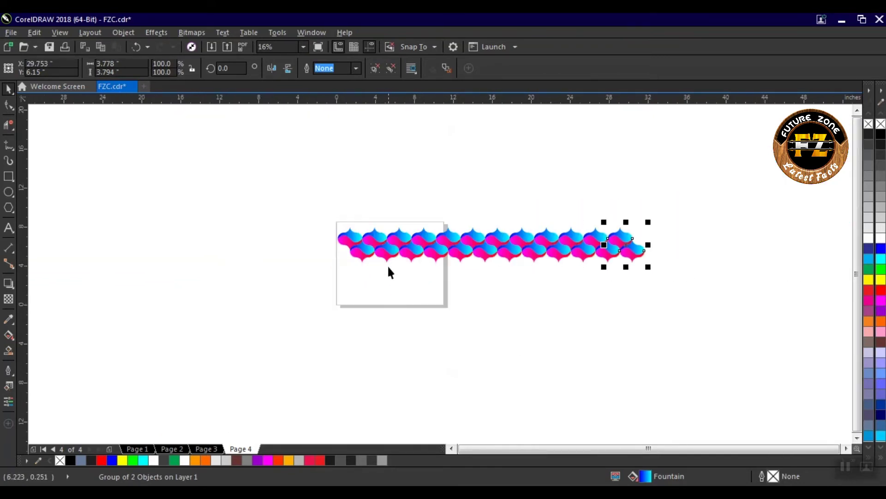
Group all the ornament pairs into one row and center the row on the page
key("ctrl+a")
key("ctrl+g")
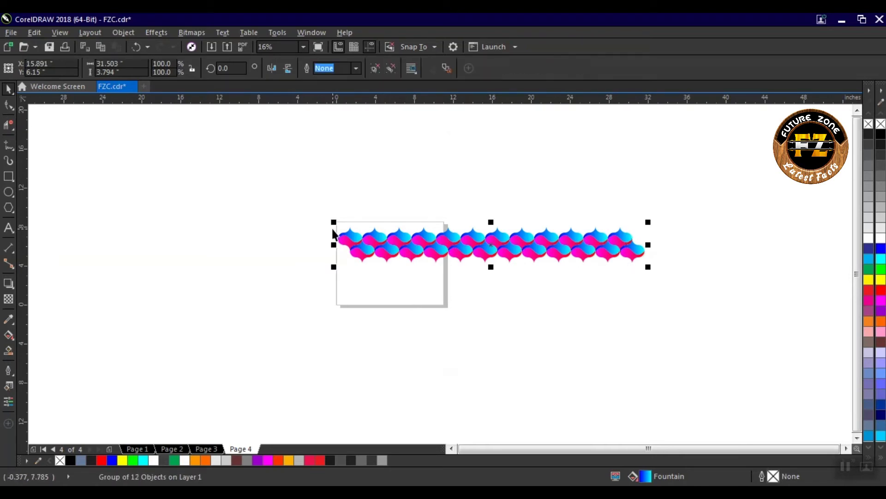
key("p")
Move the ornament row up so its lower tips overlap the page's upper edge
scroll(386, 267, "up", 2)
left_click_drag(395, 241, 386, 188)
key("ctrl+z")
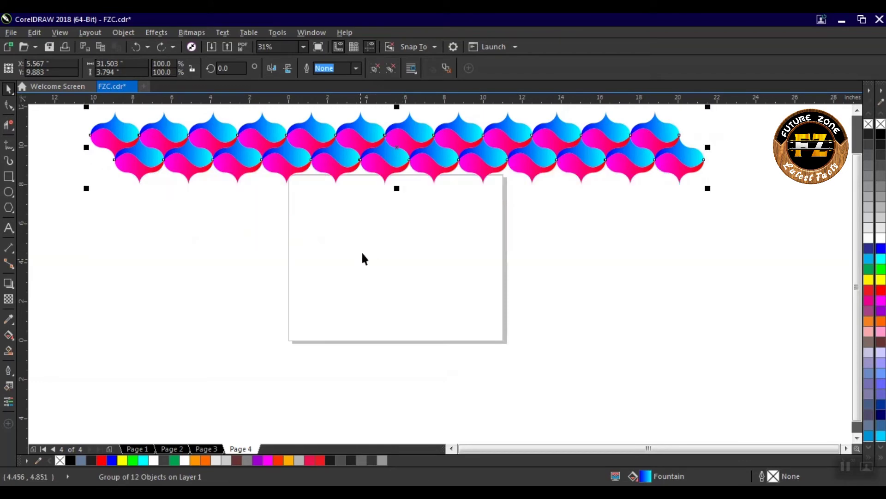
scroll(382, 158, "up", 1)
scroll(431, 210, "up", 5)
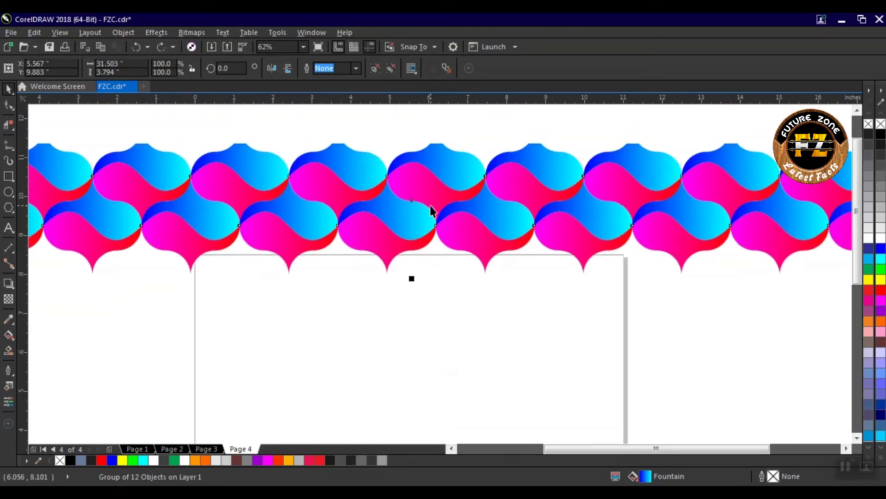
Duplicate the two-row ornament group directly below itself, snapped to the existing pattern, and repeat until seven groups are stacked
scroll(442, 228, "down", 1)
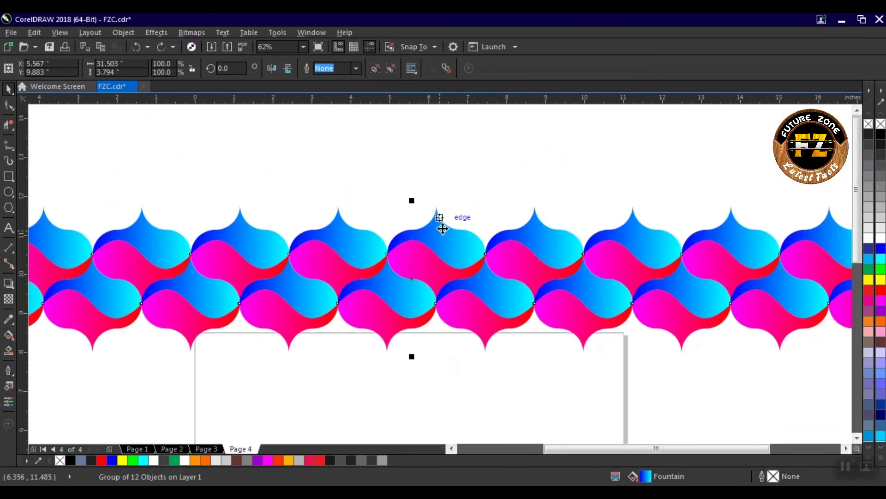
left_click_drag(437, 204, 435, 303)
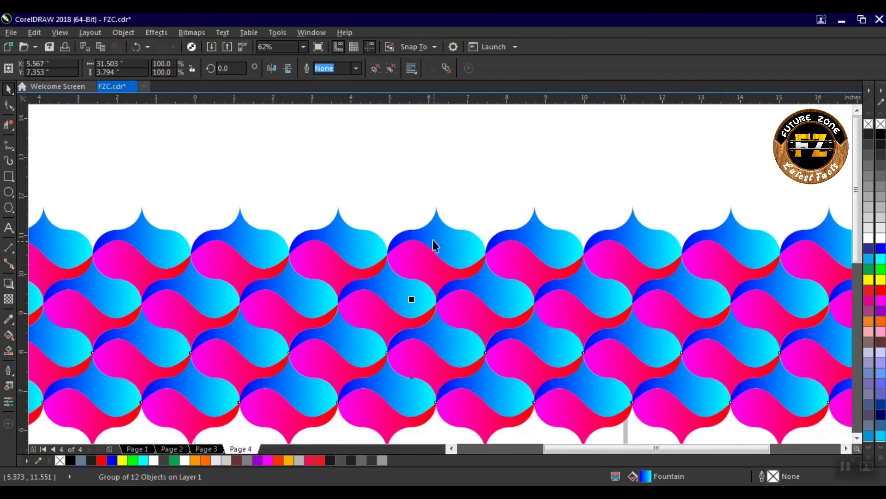
scroll(447, 275, "down", 3)
key("ctrl+r")
key("ctrl+r")
key("ctrl+r")
key("ctrl+r")
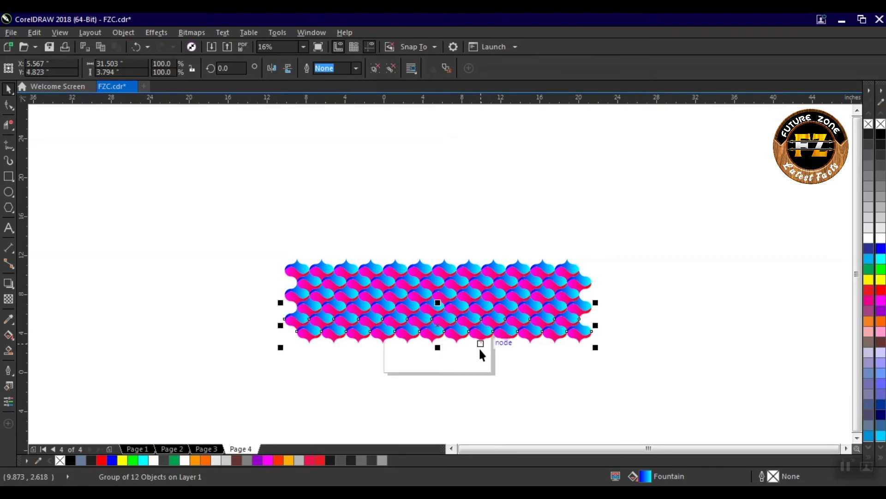
scroll(480, 354, "down", 2)
key("ctrl+r")
Group all seven stacked ornament groups into one pattern and move it off the page to the left
key("ctrl+a")
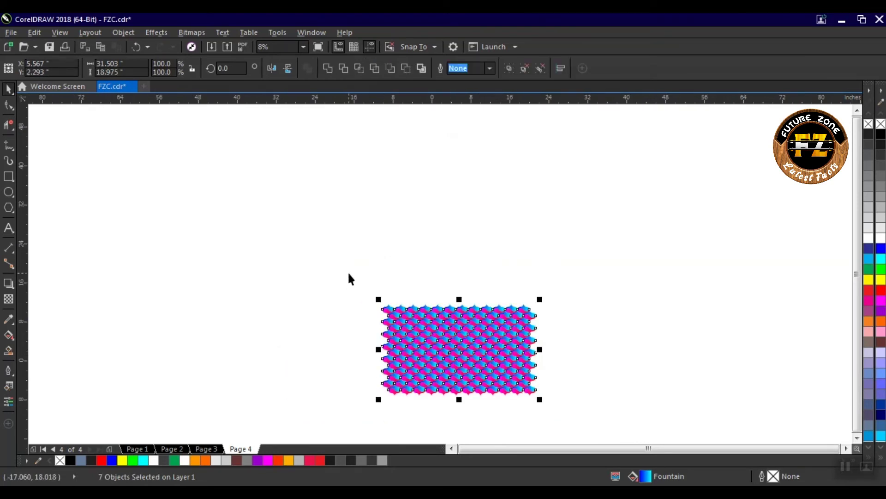
key("ctrl+g")
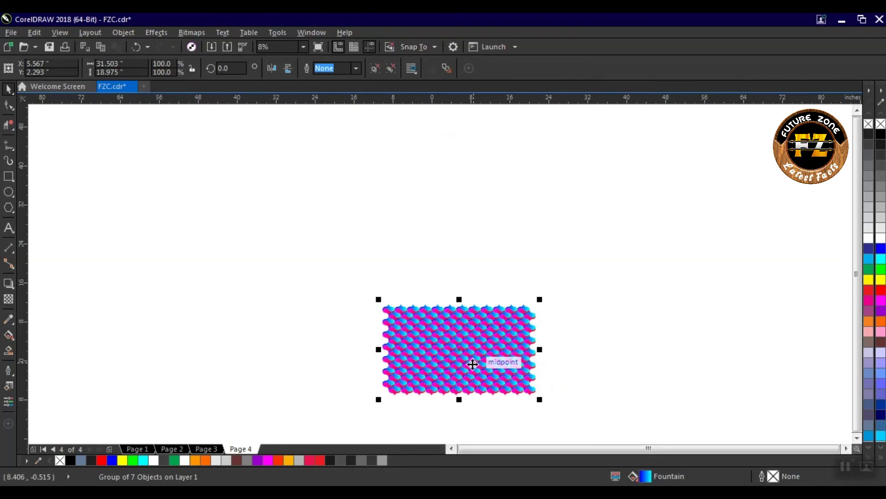
key("shift+F2")
left_click_drag(702, 245, 280, 256)
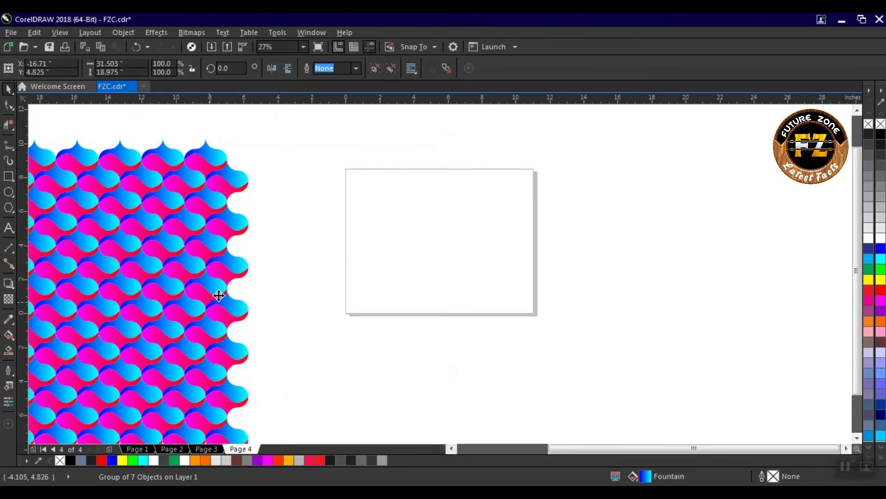
key("Escape")
left_click(469, 141)
Draw a rectangle about 11.01 by 8.53 inches that covers the whole page
left_click(8, 176)
left_click_drag(346, 168, 534, 315)
key("space")
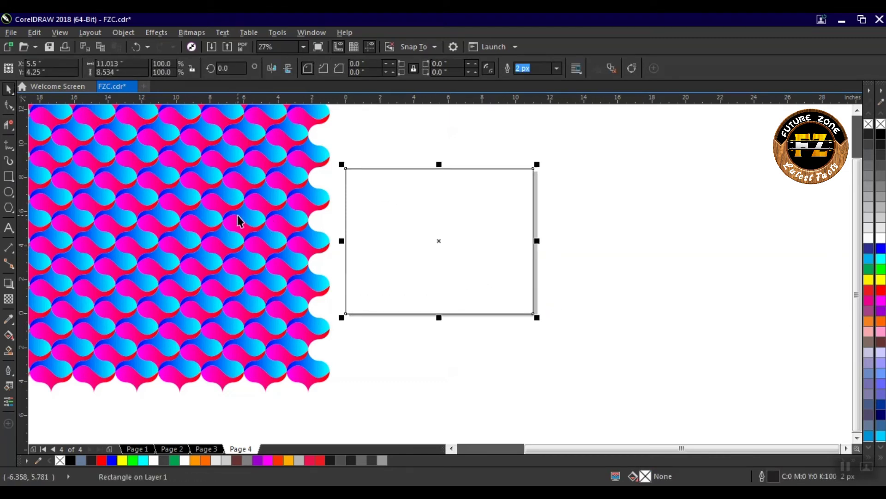
left_click(238, 215)
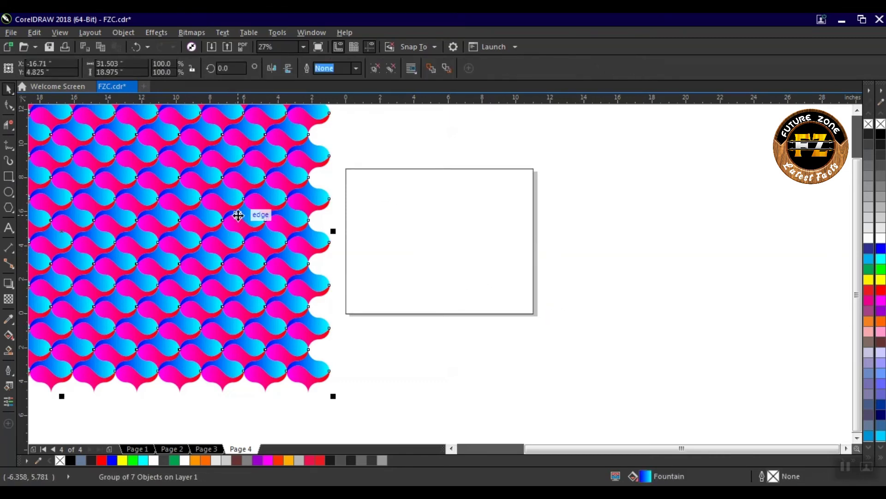
right_click(277, 227)
left_click(638, 223)
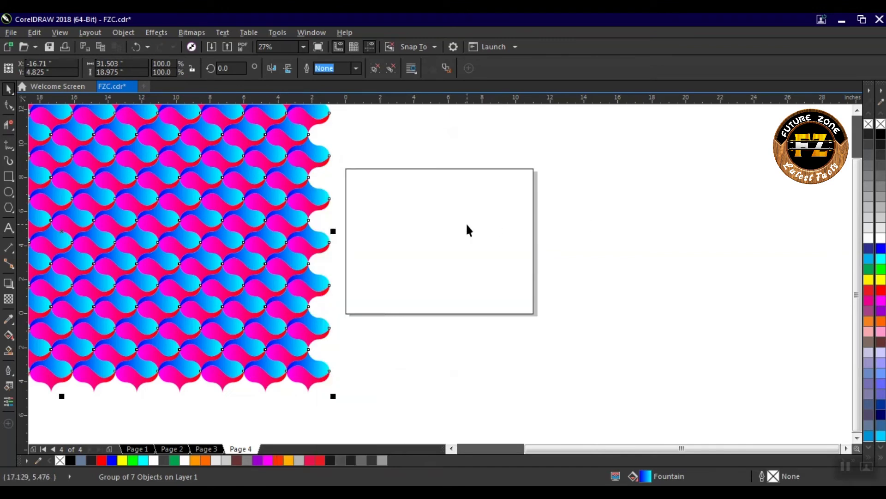
Fill the page-sized rectangle with white and remove its outline
left_click(533, 231)
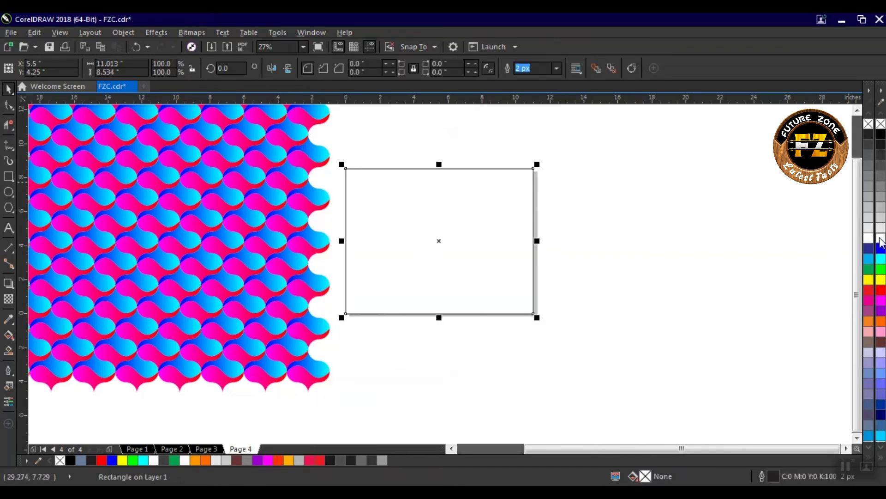
left_click(881, 239)
right_click(881, 125)
left_click(643, 198)
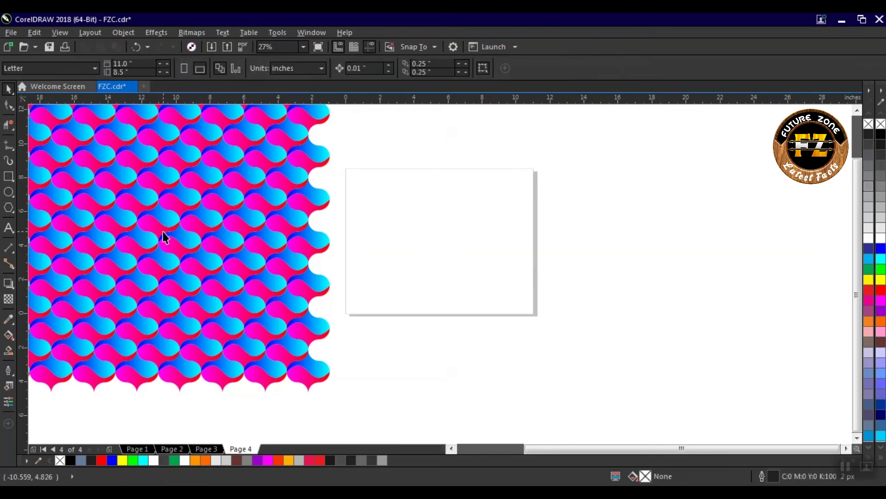
PowerClip the grouped pattern inside the white page-sized rectangle
left_click(162, 233)
right_click(162, 233)
left_click(206, 176)
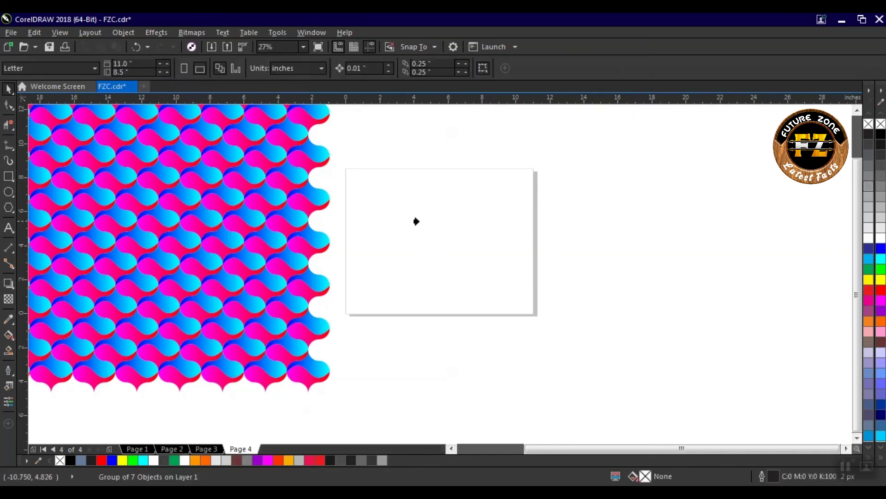
left_click(415, 220)
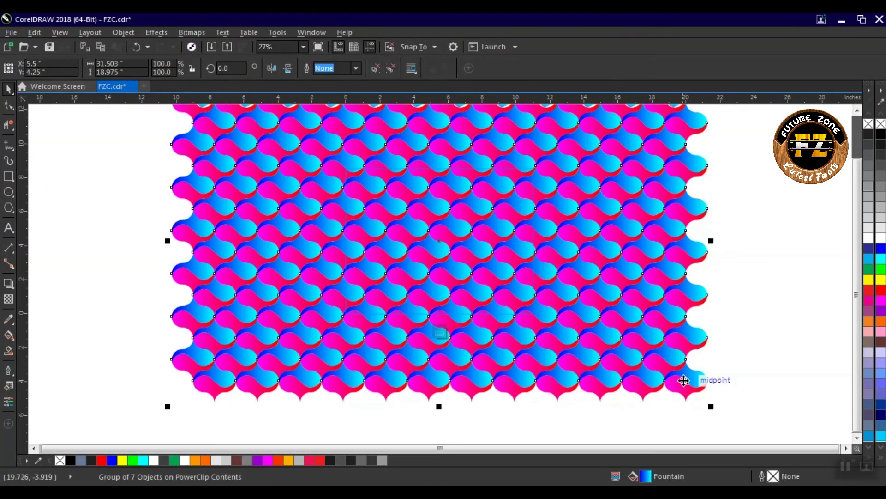
Scale the pattern in the PowerClip contents to about 63.6% around its center and finish editing the contents
left_click_drag(711, 406, 617, 374)
left_click(455, 330)
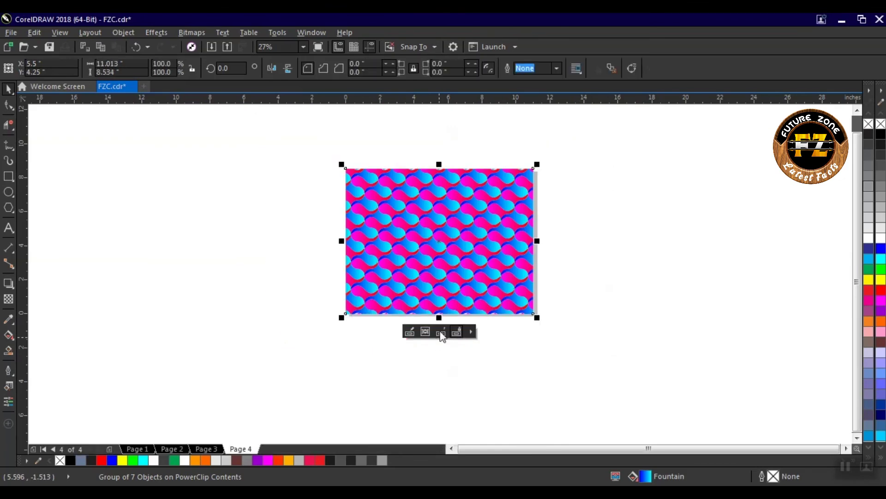
key("shift+F2")
left_click(688, 191)
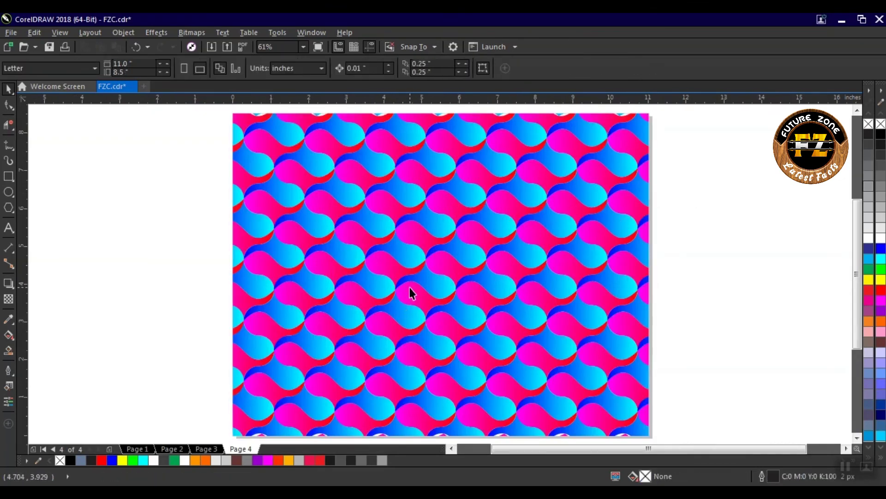
Reopen the PowerClip contents, scale the pattern slightly smaller around its center, and finish editing the contents
left_click(405, 402)
key("ctrl+z")
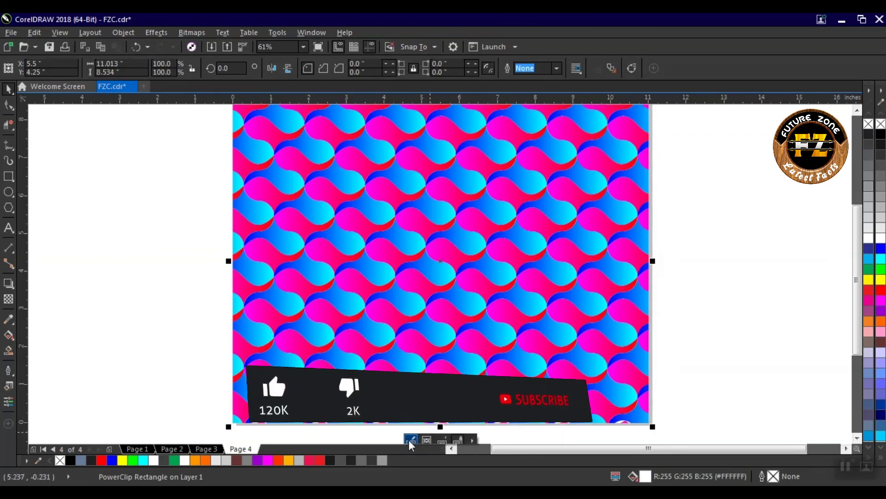
key("ctrl+z")
scroll(434, 360, "down", 3)
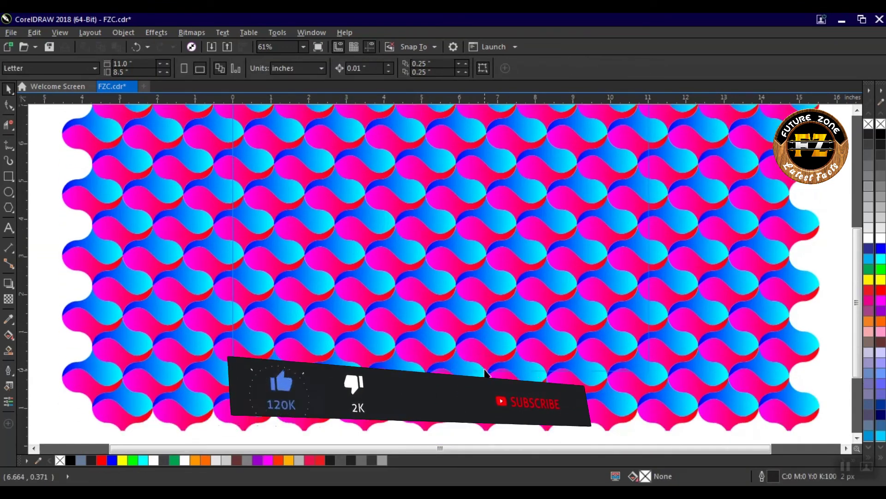
left_click(178, 352)
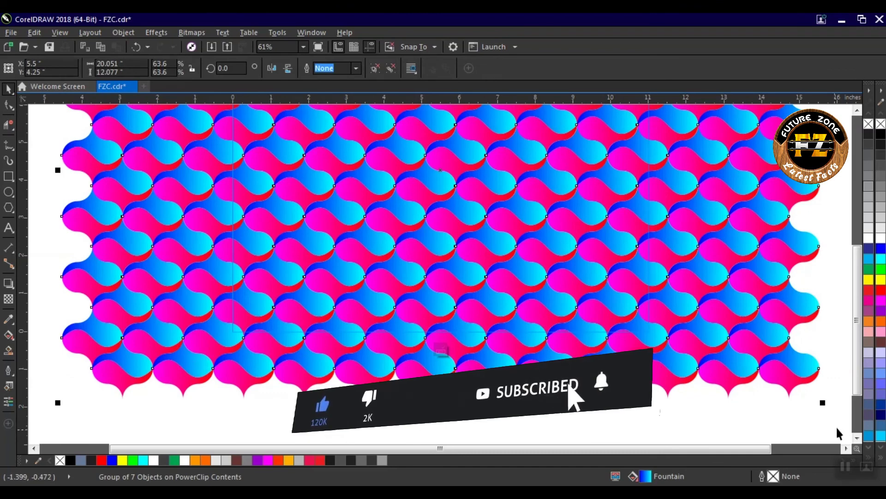
left_click_drag(826, 404, 759, 363)
left_click(441, 352)
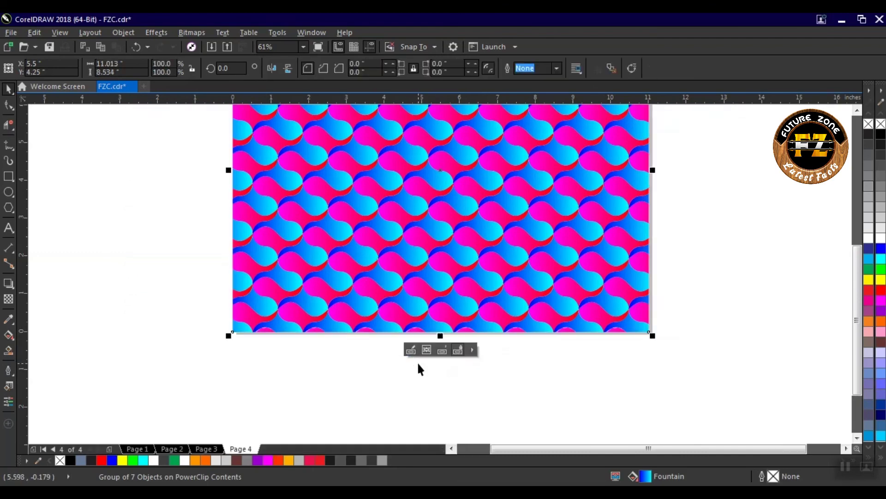
left_click(760, 223)
scroll(434, 264, "up", 5)
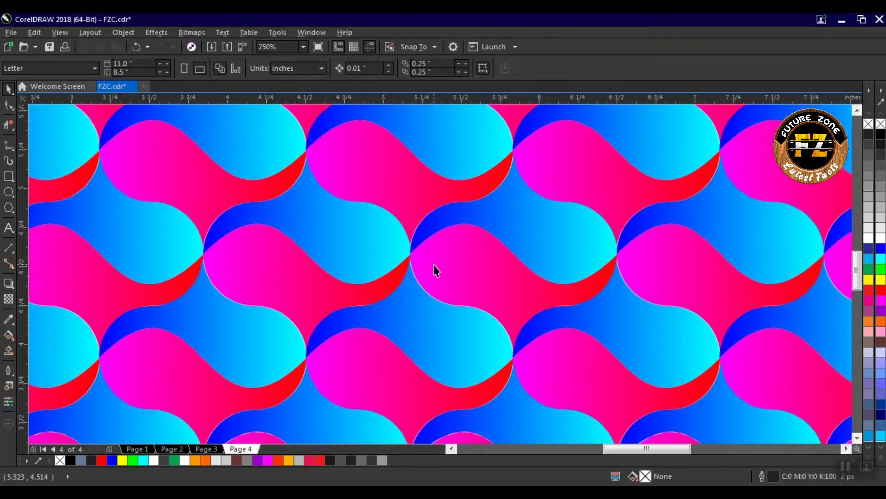
scroll(434, 264, "down", 5)
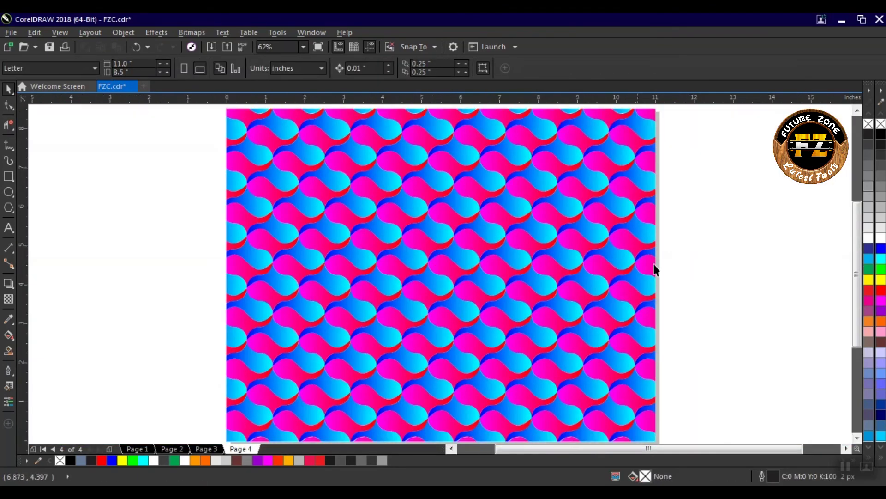